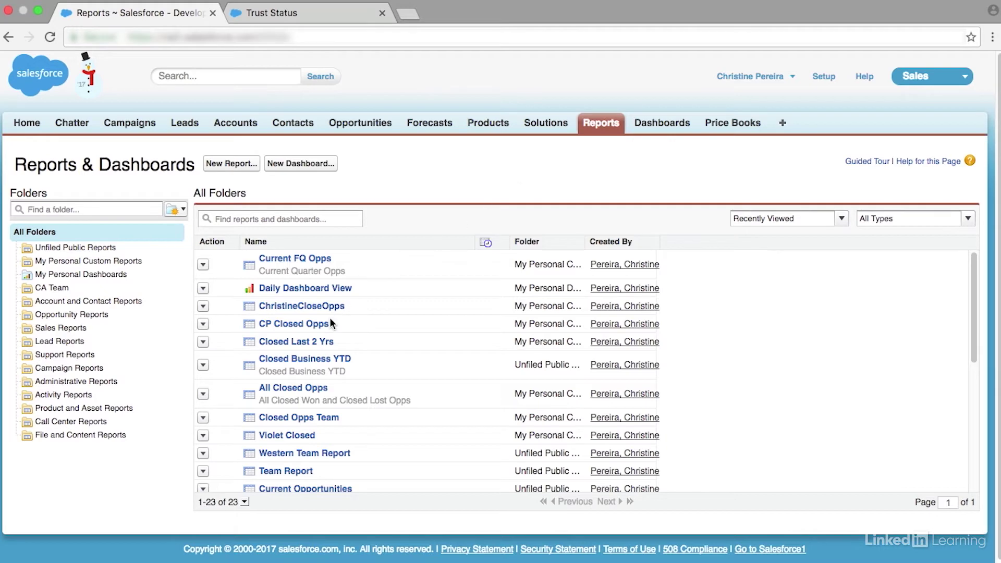
Step: Find the Current FQ Opps report in the All Folders list and open it
{"action": "scroll", "coordinate": [328, 360], "scroll_direction": "down", "scroll_amount": 1}
{"action": "scroll", "coordinate": [327, 361], "scroll_direction": "down", "scroll_amount": 3}
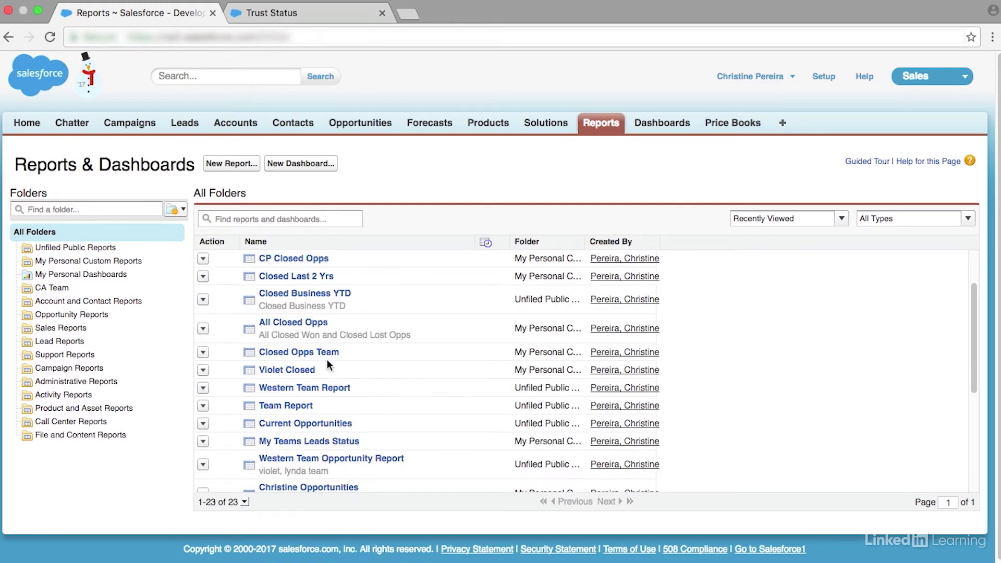
{"action": "scroll", "coordinate": [327, 360], "scroll_direction": "down", "scroll_amount": 4}
{"action": "scroll", "coordinate": [328, 361], "scroll_direction": "down", "scroll_amount": 3}
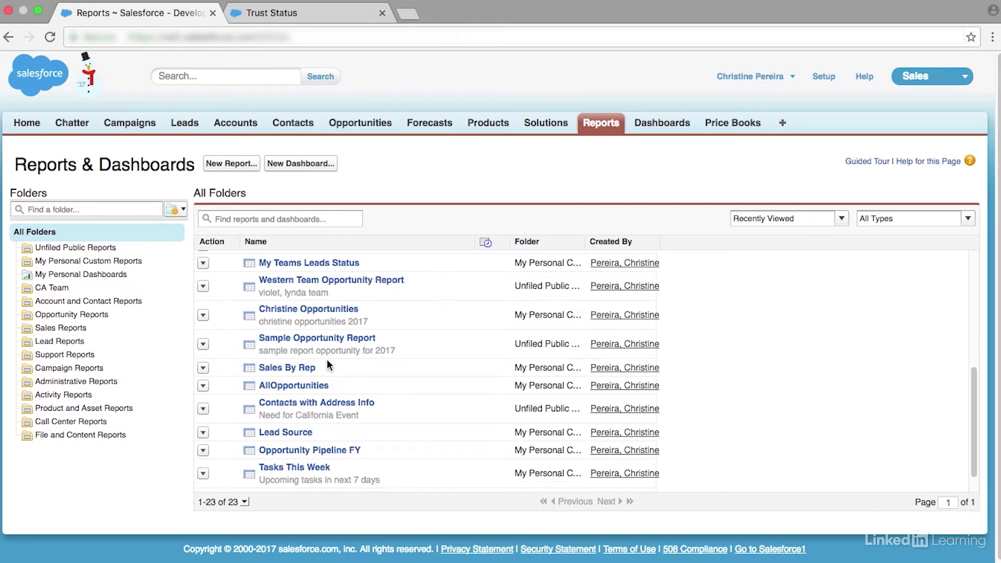
{"action": "scroll", "coordinate": [326, 359], "scroll_direction": "up", "scroll_amount": 5}
{"action": "scroll", "coordinate": [327, 358], "scroll_direction": "up", "scroll_amount": 4}
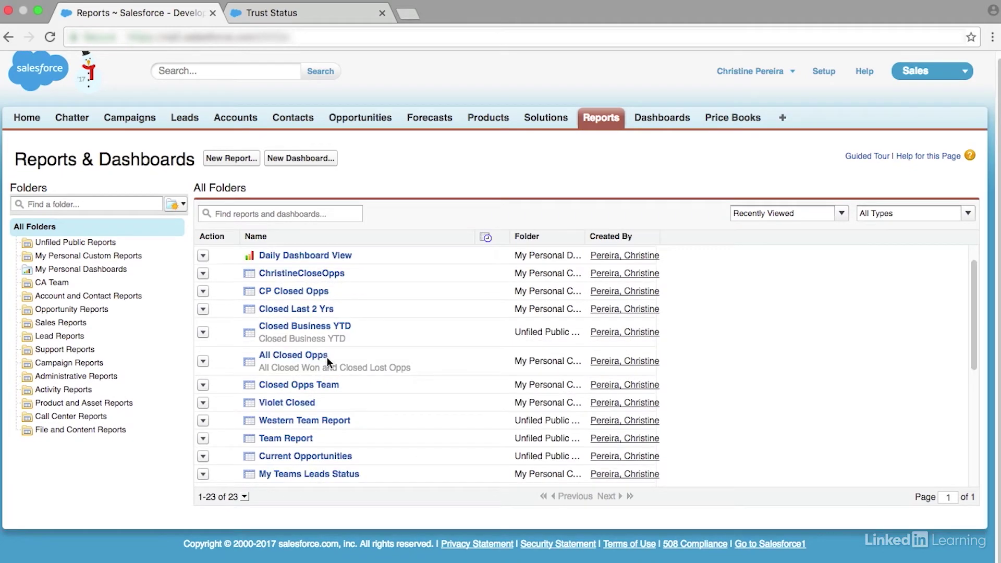
{"action": "scroll", "coordinate": [327, 360], "scroll_direction": "up", "scroll_amount": 1}
{"action": "left_click", "coordinate": [286, 253]}
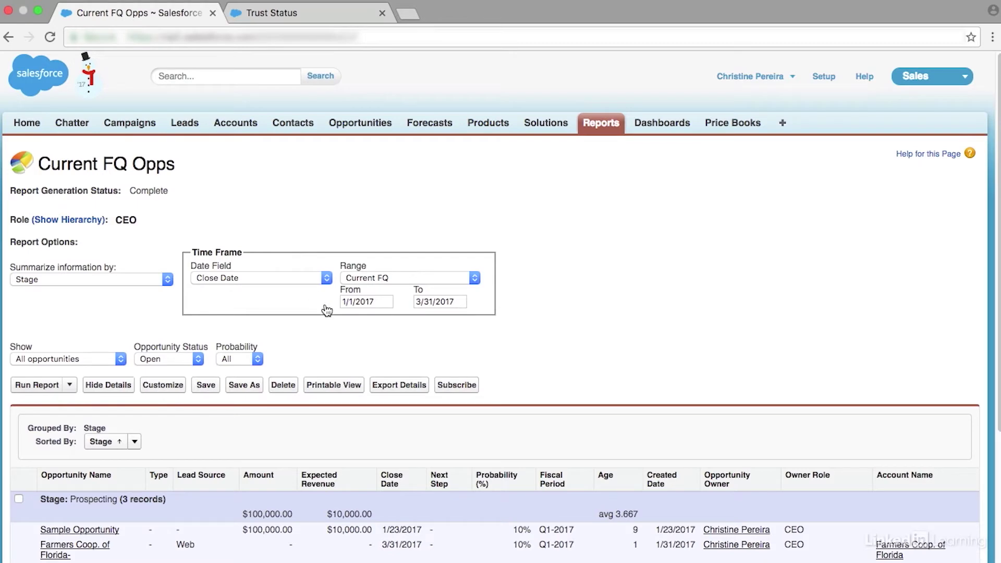
Step: Switch the report's Opportunity Status from Open to Closed Won
{"action": "scroll", "coordinate": [327, 310], "scroll_direction": "down", "scroll_amount": 4}
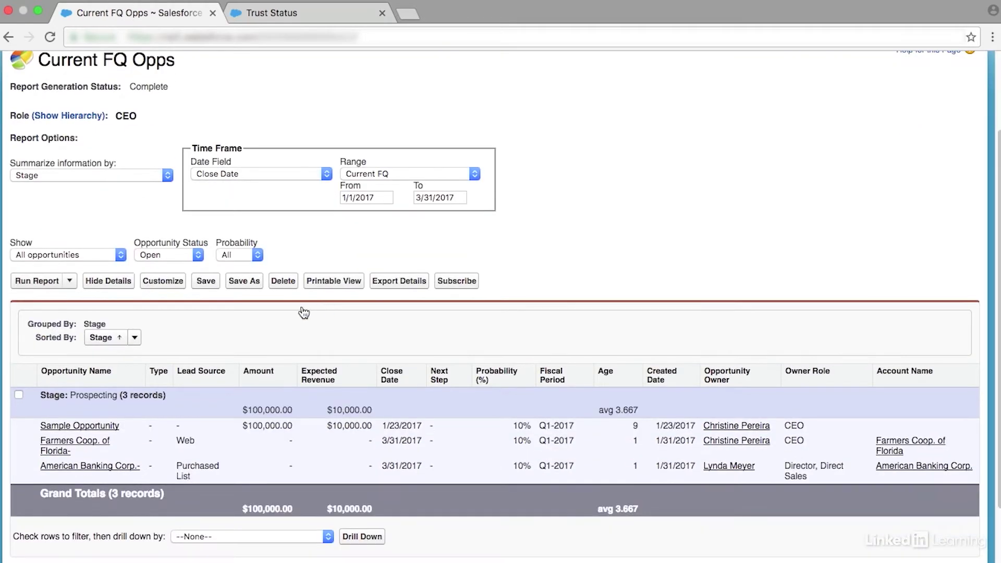
{"action": "left_click", "coordinate": [177, 255]}
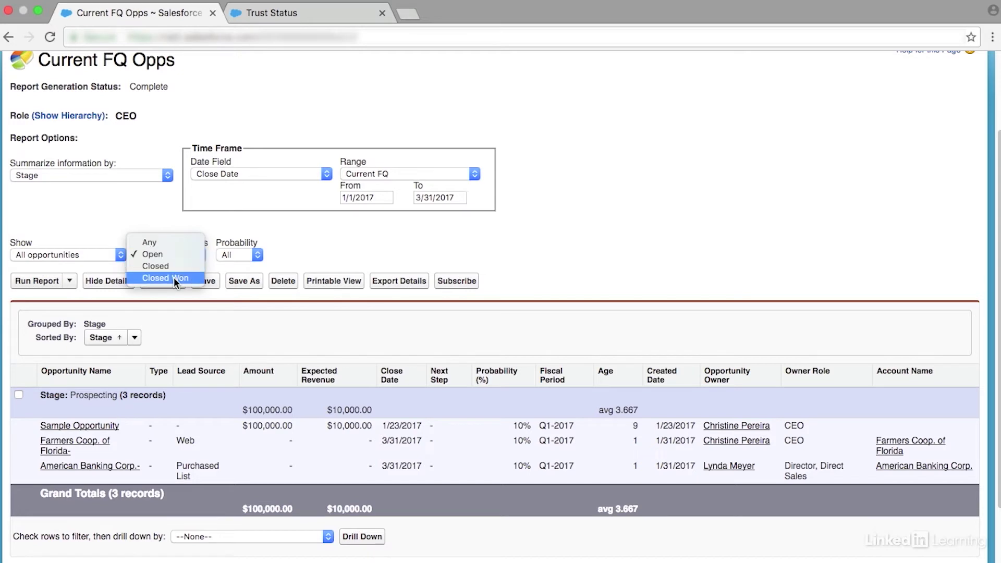
{"action": "left_click", "coordinate": [174, 277]}
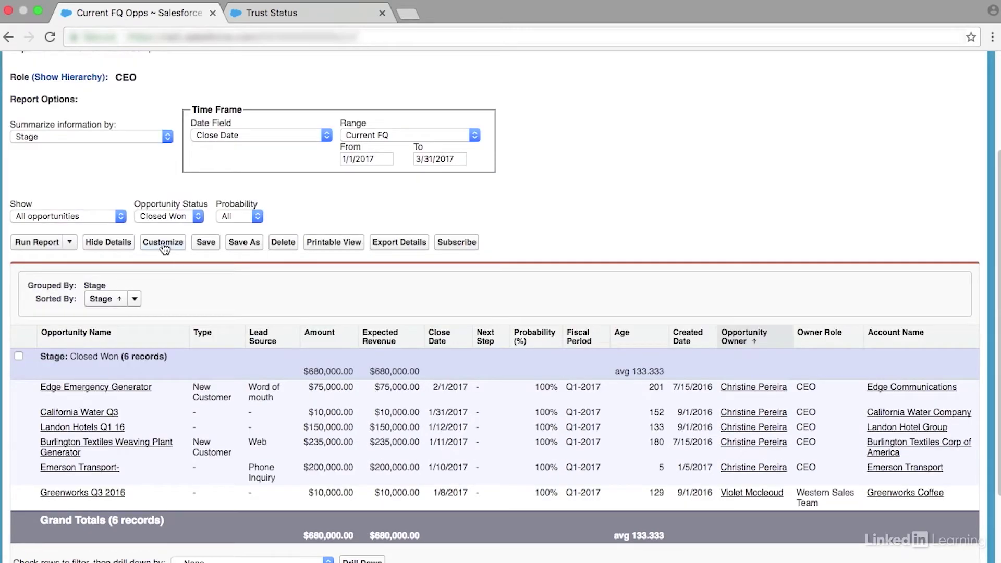
Step: Customize the report and drag Opportunity Owner into the Filters area
{"action": "left_click", "coordinate": [163, 243]}
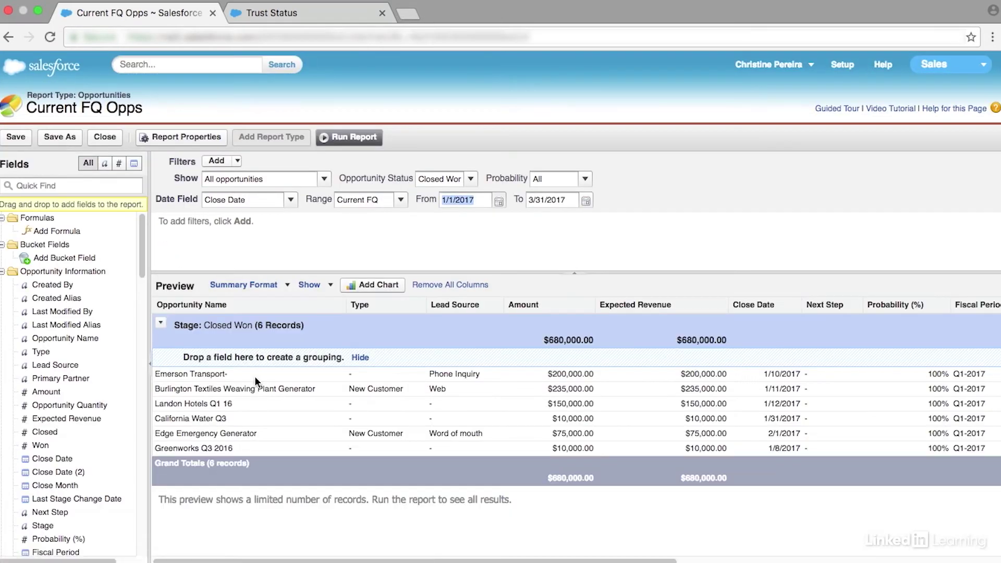
{"action": "scroll", "coordinate": [424, 527], "scroll_direction": "right", "scroll_amount": 2}
{"action": "scroll", "coordinate": [521, 531], "scroll_direction": "right", "scroll_amount": 8}
{"action": "scroll", "coordinate": [607, 536], "scroll_direction": "right", "scroll_amount": 3}
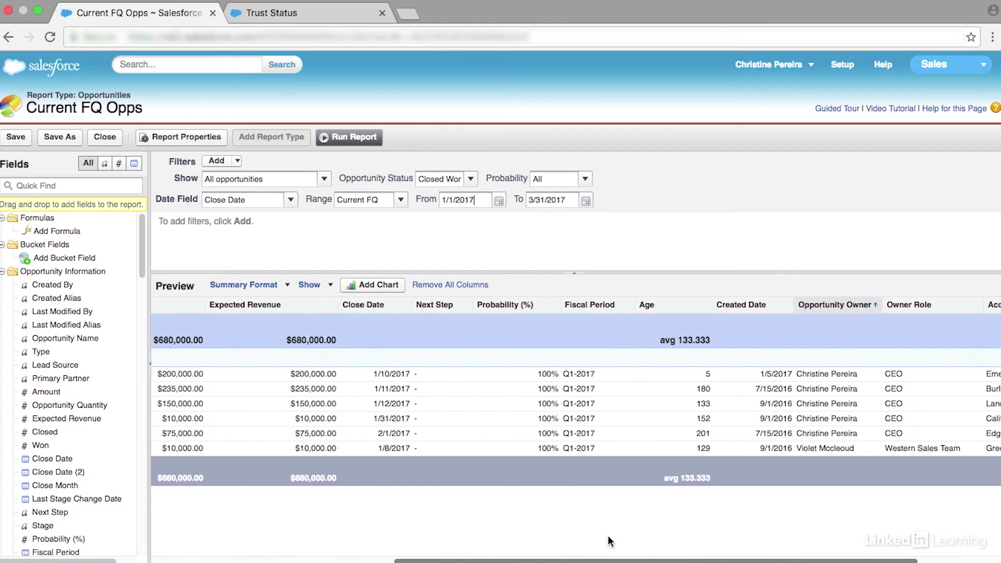
{"action": "left_click_drag", "start_coordinate": [834, 304], "coordinate": [265, 236]}
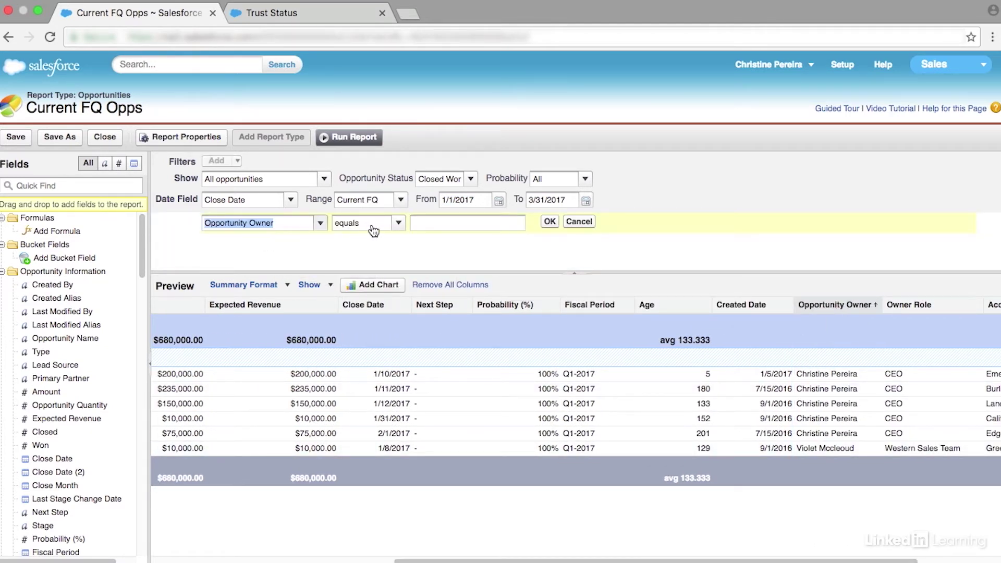
Step: Set the owner filter to 'contains' the owner's first name, leaving five deals totalling $670,000
{"action": "left_click", "coordinate": [398, 224]}
{"action": "left_click", "coordinate": [386, 323]}
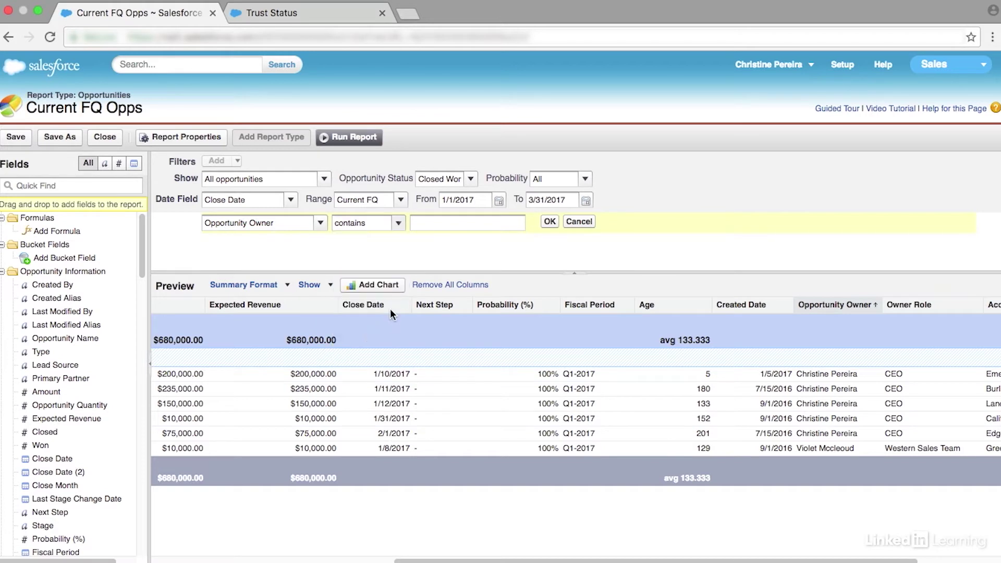
{"action": "left_click", "coordinate": [461, 225]}
{"action": "type", "text": "c"}
{"action": "type", "text": "hristine"}
{"action": "left_click", "coordinate": [550, 221]}
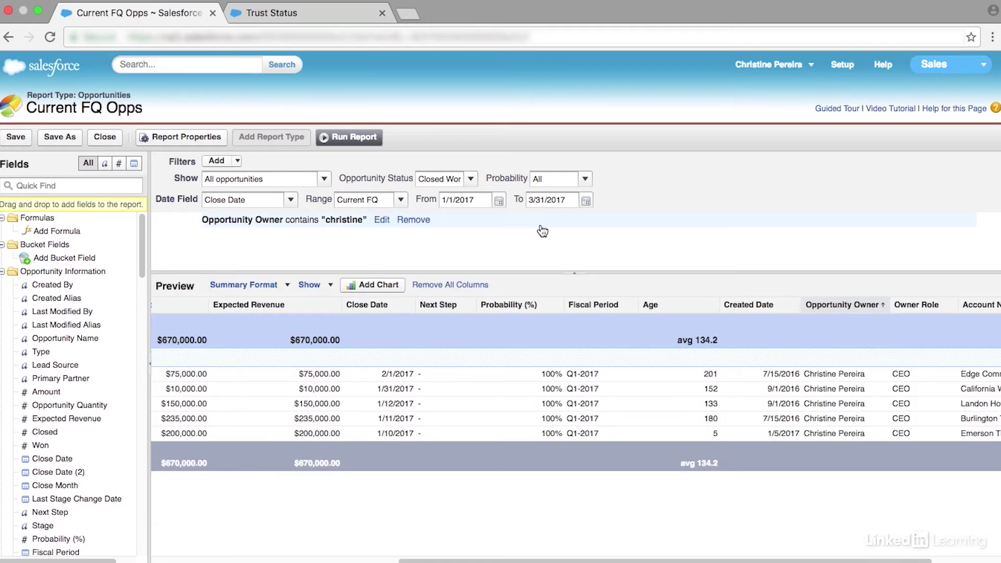
{"action": "left_click", "coordinate": [59, 137]}
Step: Save the report as ChrisP_ClosedOpps in My Personal Custom Reports and run it
{"action": "type", "text": "ChrisP_C"}
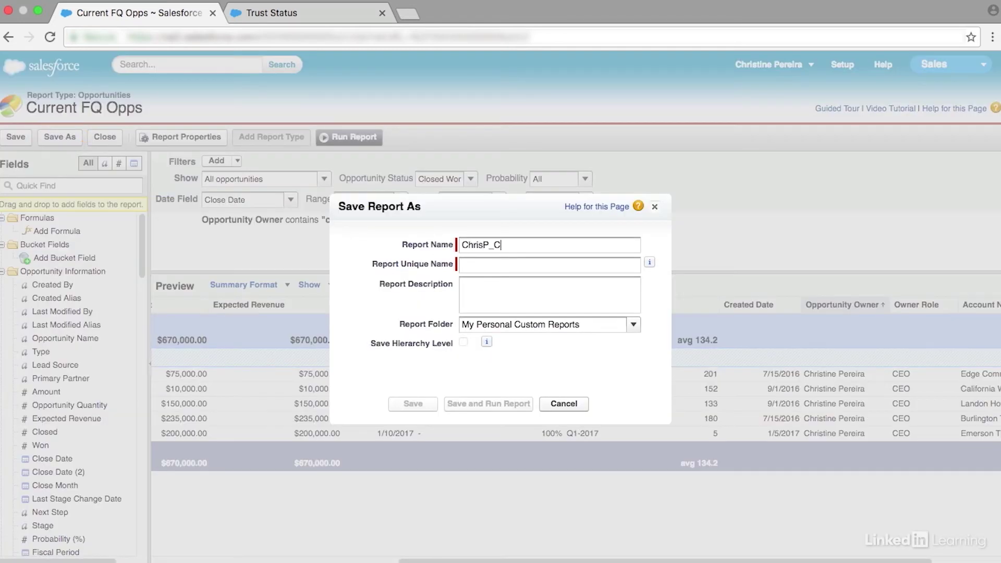
{"action": "type", "text": "losedOpps"}
{"action": "left_click", "coordinate": [472, 298]}
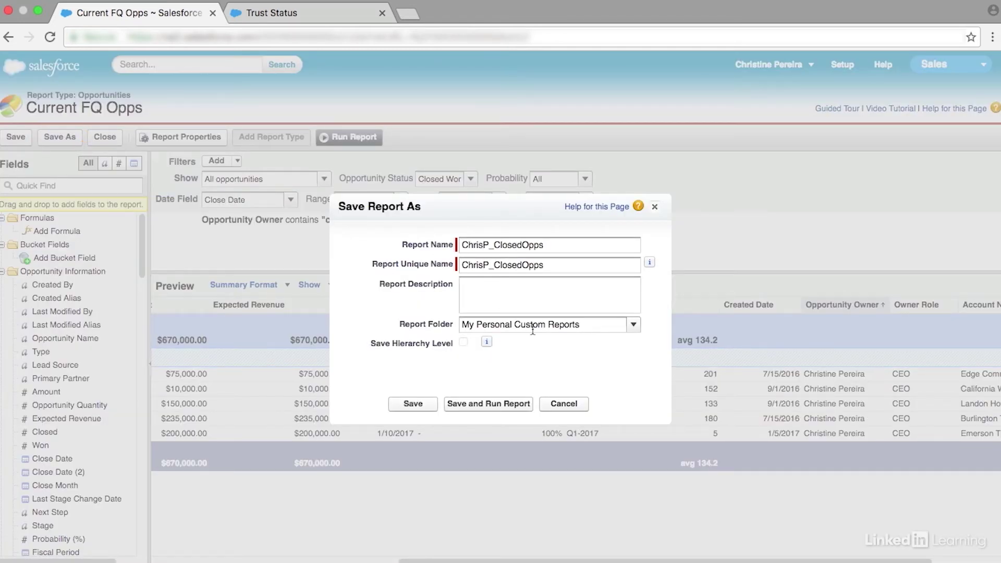
{"action": "left_click", "coordinate": [457, 402]}
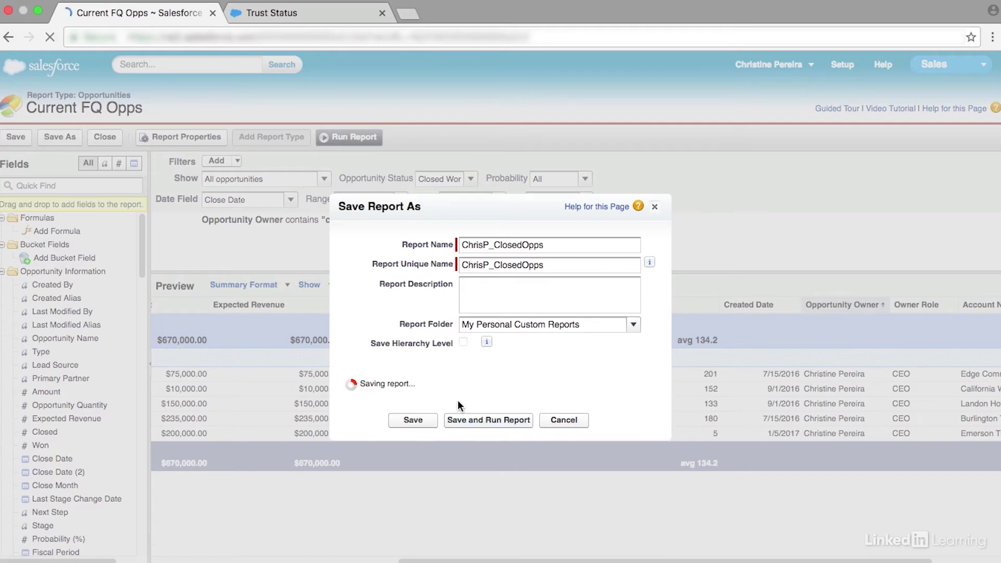
Step: Return to the Reports & Dashboards list
{"action": "scroll", "coordinate": [457, 400], "scroll_direction": "down", "scroll_amount": 6}
{"action": "scroll", "coordinate": [456, 399], "scroll_direction": "up", "scroll_amount": 3}
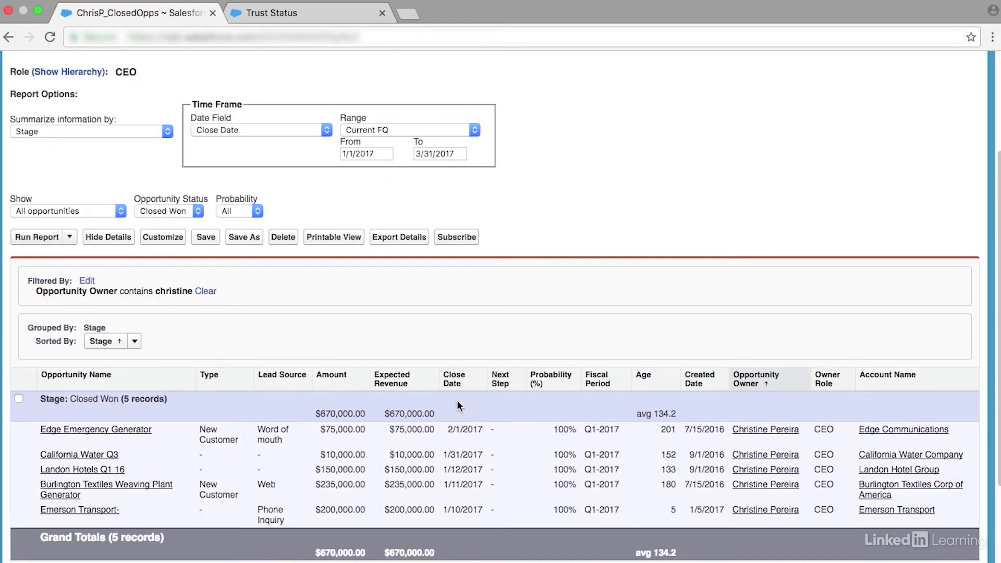
{"action": "scroll", "coordinate": [456, 399], "scroll_direction": "up", "scroll_amount": 2}
{"action": "scroll", "coordinate": [456, 400], "scroll_direction": "up", "scroll_amount": 3}
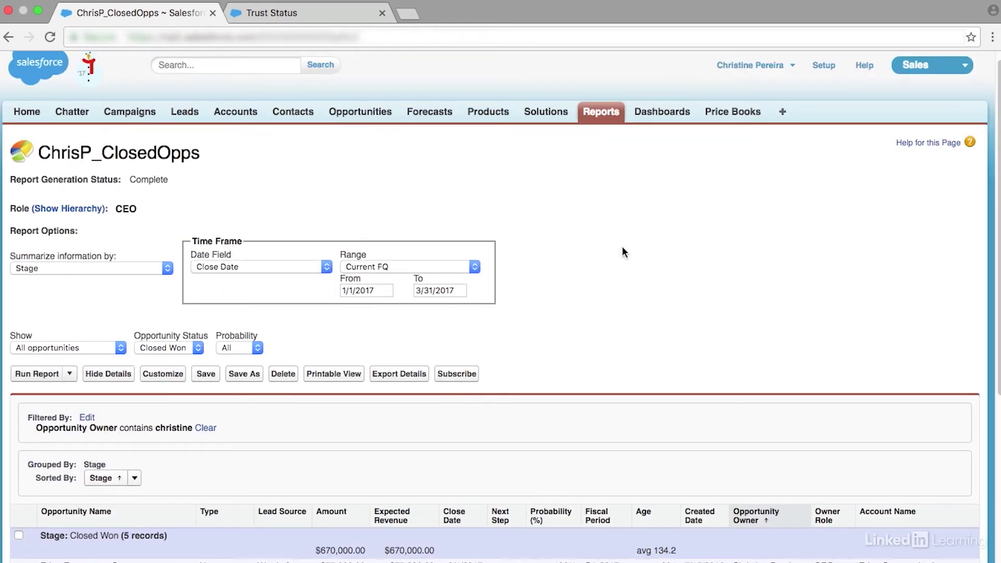
{"action": "left_click", "coordinate": [602, 112]}
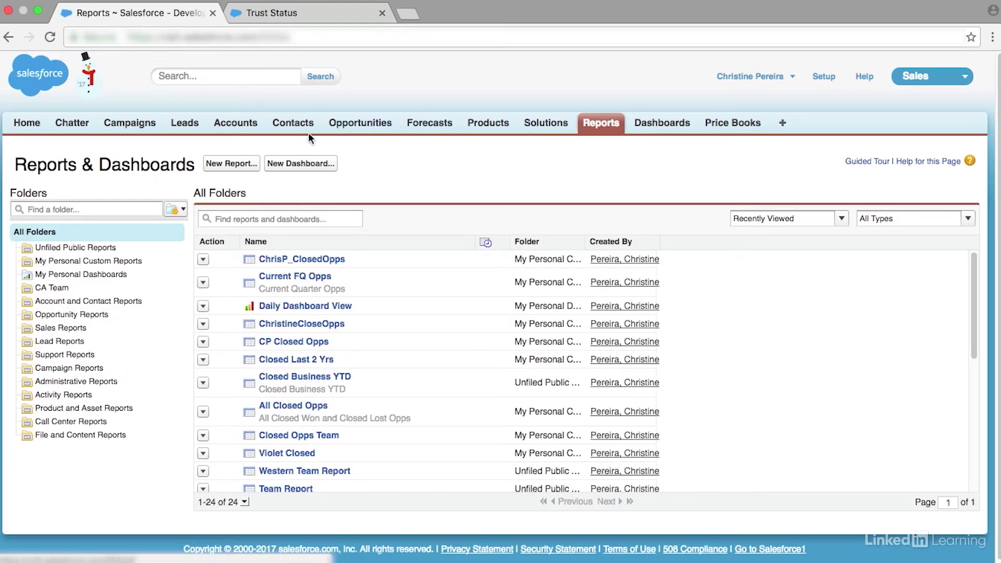
Step: Create a new dashboard and drop a Gauge component into its first column
{"action": "left_click", "coordinate": [301, 164]}
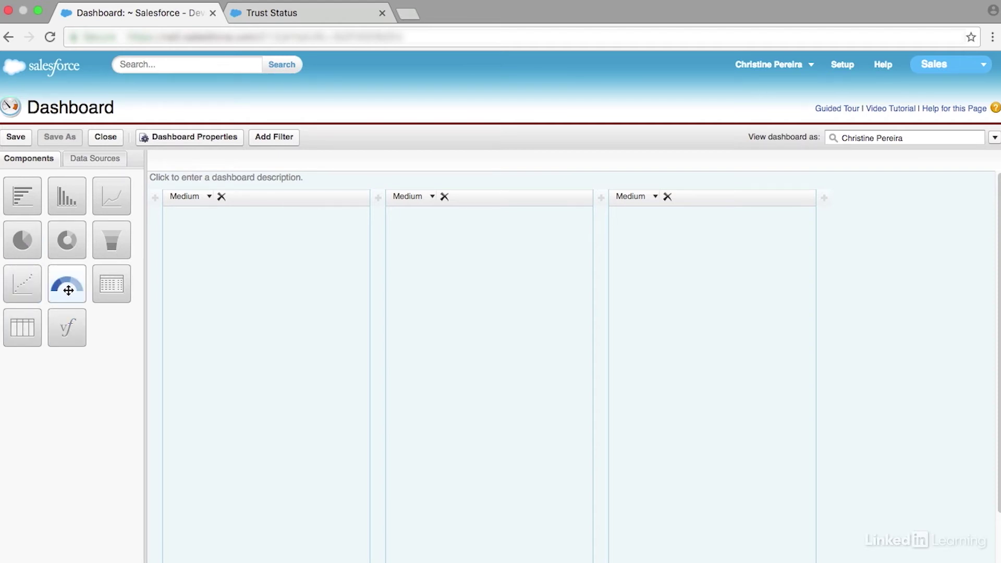
{"action": "mouse_move", "coordinate": [68, 291]}
{"action": "left_mouse_down"}
{"action": "mouse_move", "coordinate": [192, 317]}
{"action": "mouse_move", "coordinate": [246, 312]}
{"action": "left_mouse_up"}
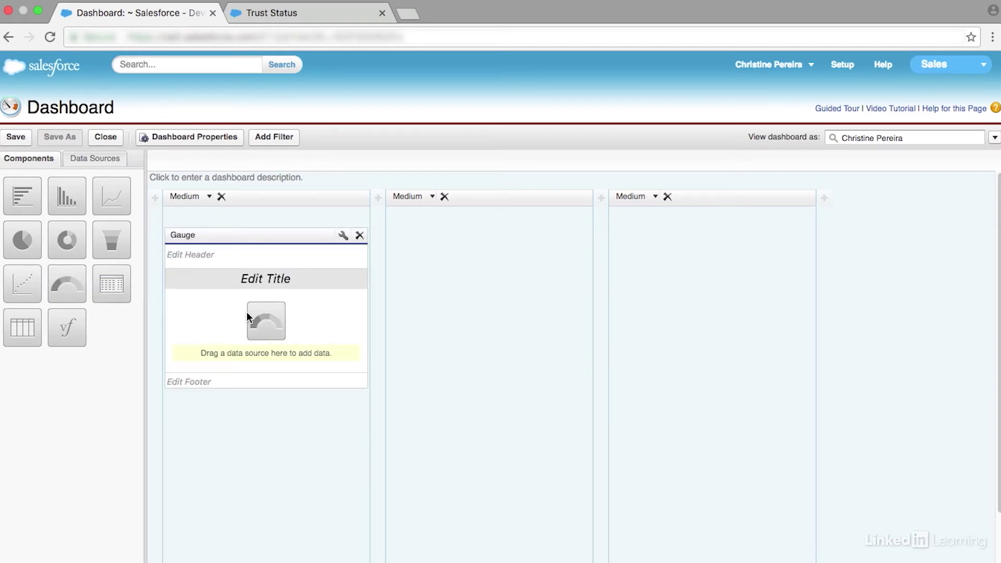
Step: Give the gauge the owner's closed-deals title and the header 'Current Quarter'
{"action": "left_click", "coordinate": [267, 278]}
{"action": "type", "text": "Christine "}
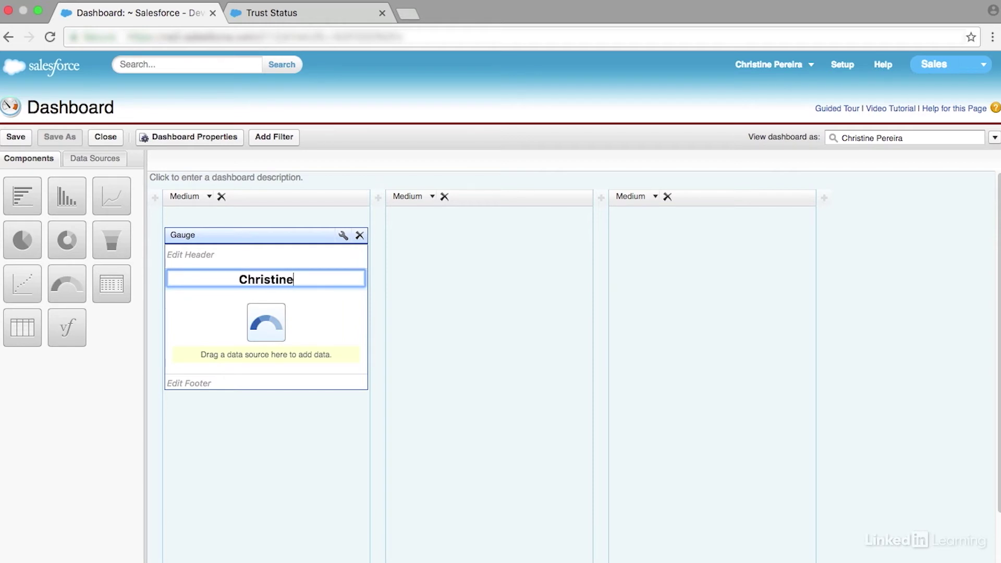
{"action": "type", "text": "Closed"}
{"action": "left_click", "coordinate": [224, 255]}
{"action": "type", "text": "Cur"}
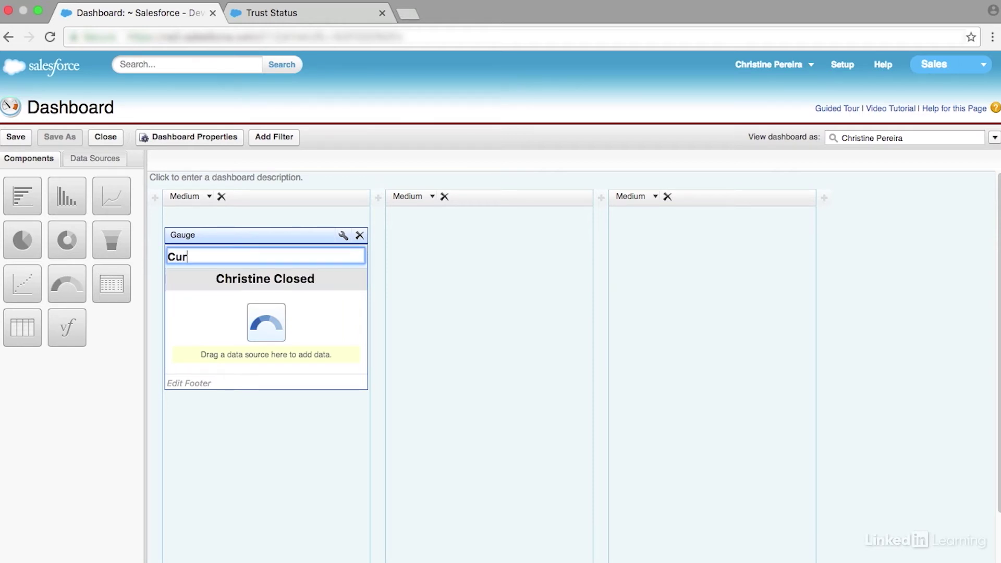
{"action": "type", "text": "rent Quarter"}
{"action": "left_click", "coordinate": [215, 355]}
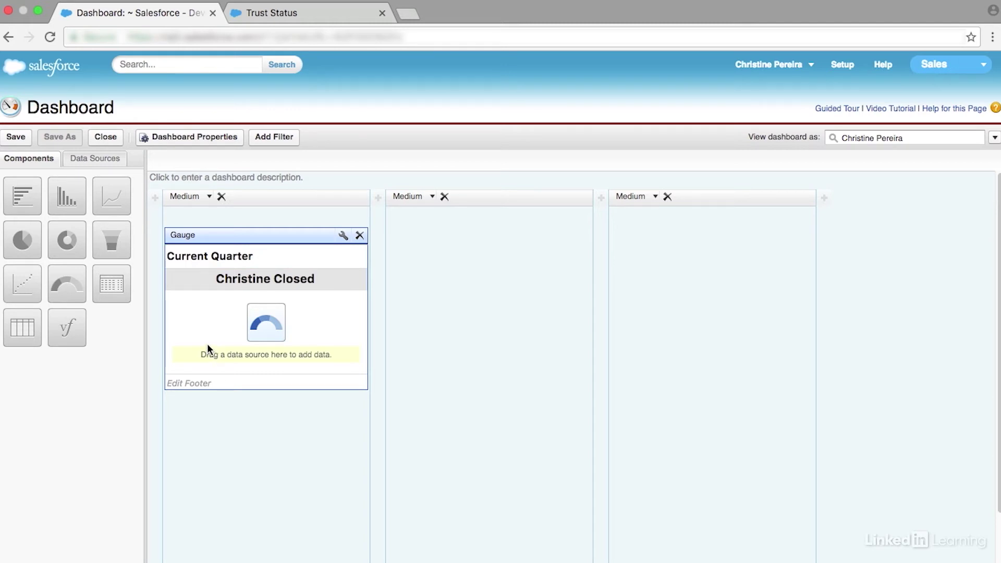
{"action": "left_click", "coordinate": [96, 161]}
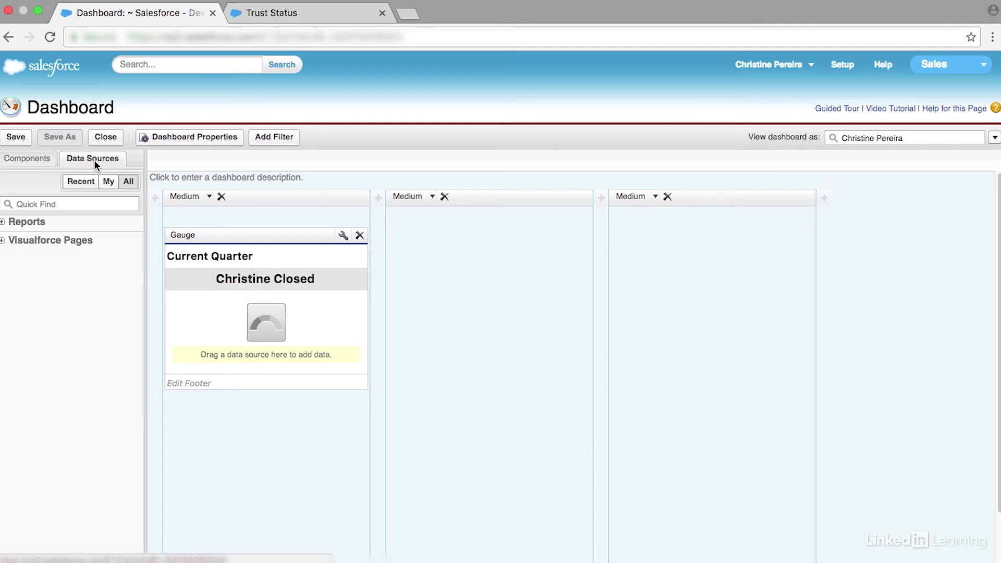
Step: Feed ChrisP_ClosedOpps from My Personal Custom Reports into the gauge, showing $670.00
{"action": "left_click", "coordinate": [3, 223]}
{"action": "left_click", "coordinate": [13, 236]}
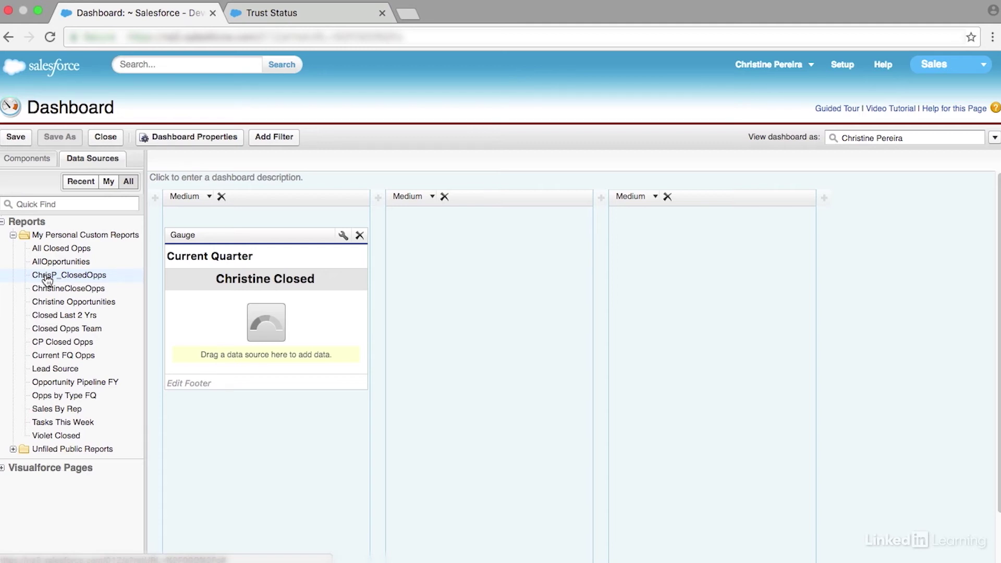
{"action": "left_click_drag", "start_coordinate": [47, 279], "coordinate": [244, 324]}
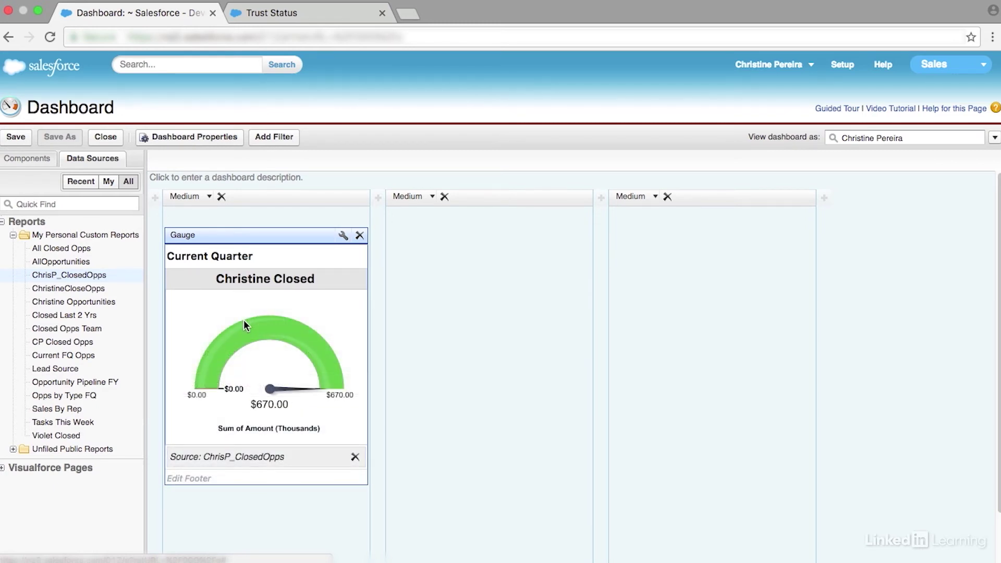
{"action": "left_click", "coordinate": [343, 235]}
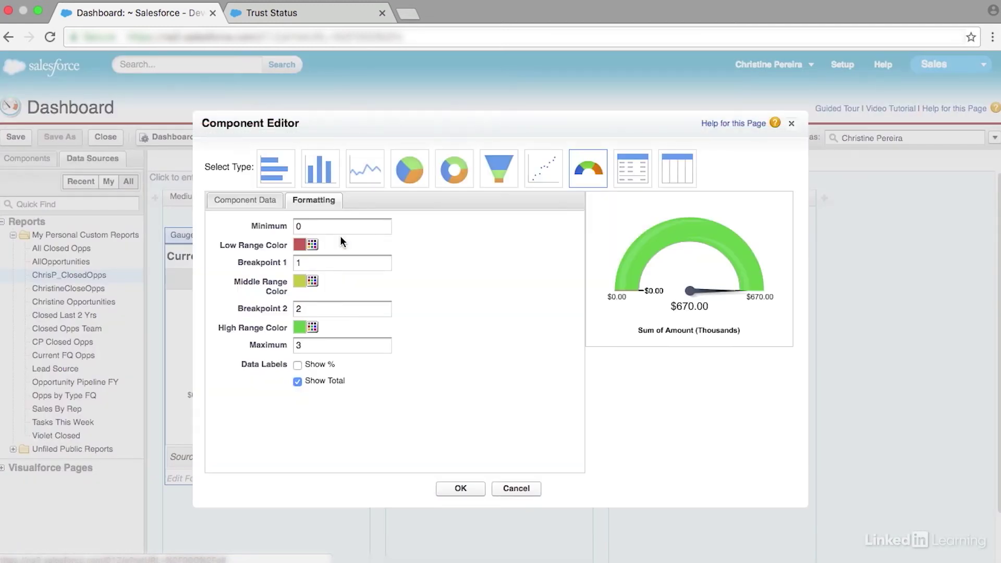
Step: Set the gauge maximum to 400000, breakpoints 100000 and 200000, and show percent (168%)
{"action": "double_click", "coordinate": [319, 345]}
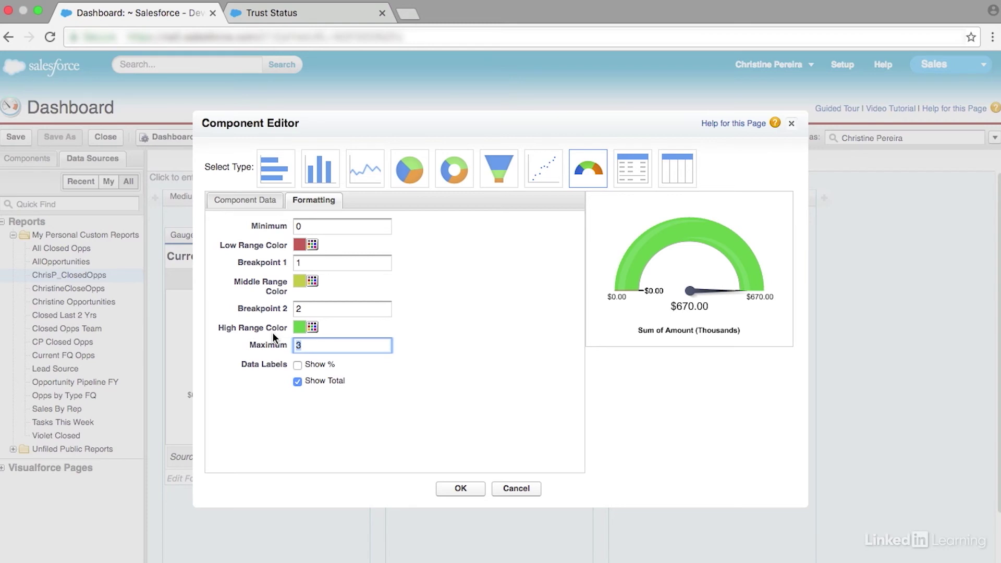
{"action": "type", "text": "40"}
{"action": "type", "text": "0000"}
{"action": "left_click", "coordinate": [313, 310]}
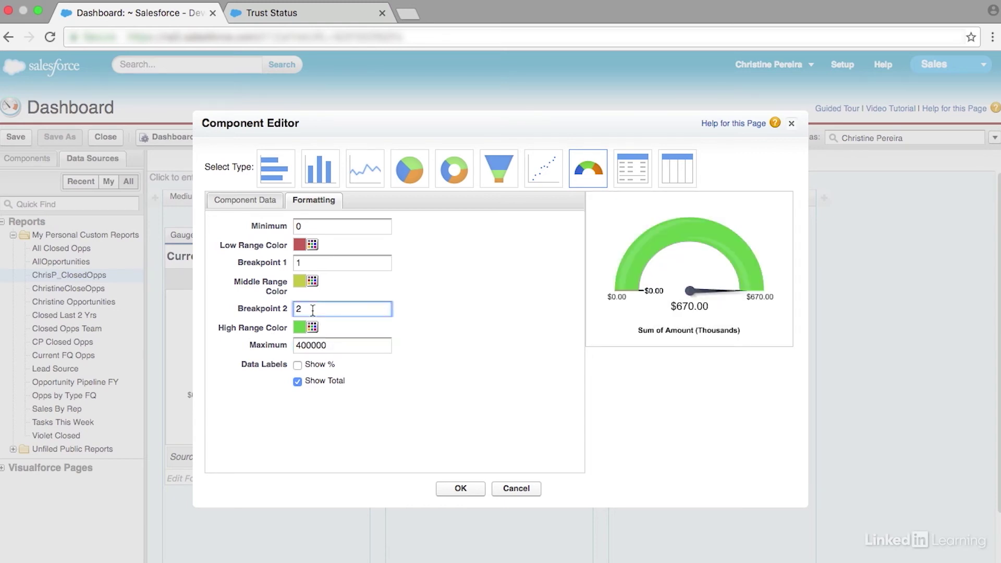
{"action": "type", "text": "00000"}
{"action": "left_click", "coordinate": [313, 263]}
{"action": "type", "text": "00"}
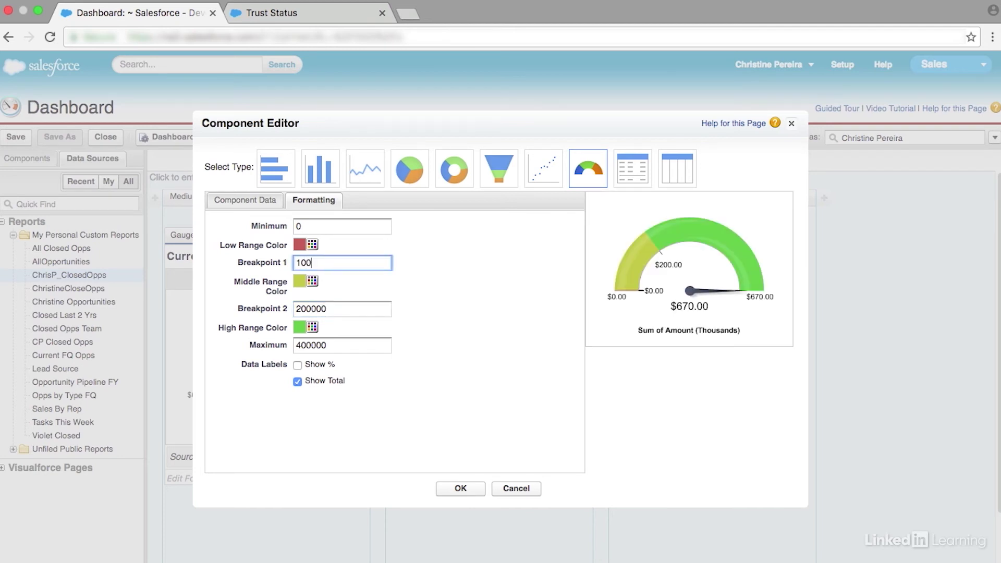
{"action": "type", "text": "000"}
{"action": "left_click", "coordinate": [346, 345]}
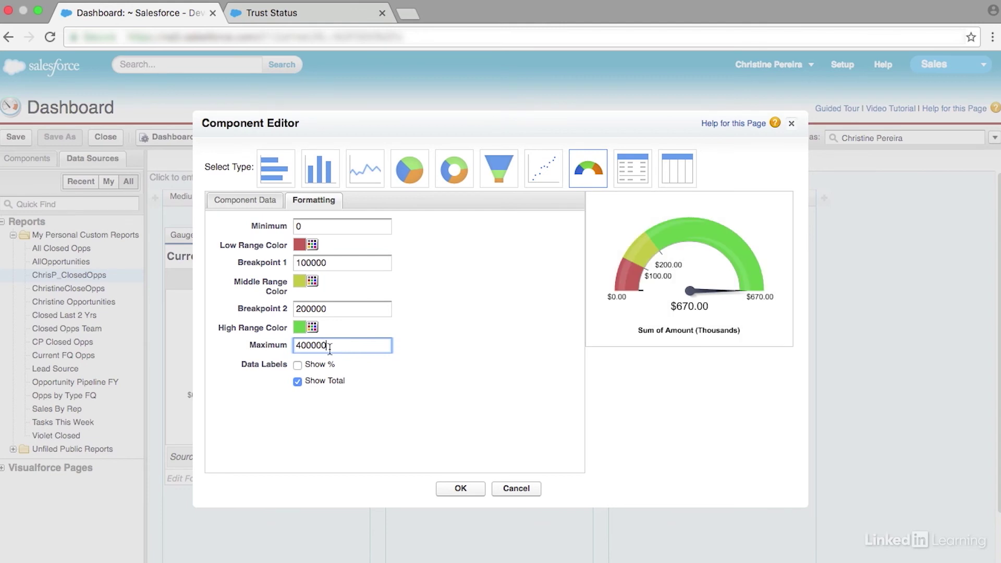
{"action": "left_click", "coordinate": [297, 365]}
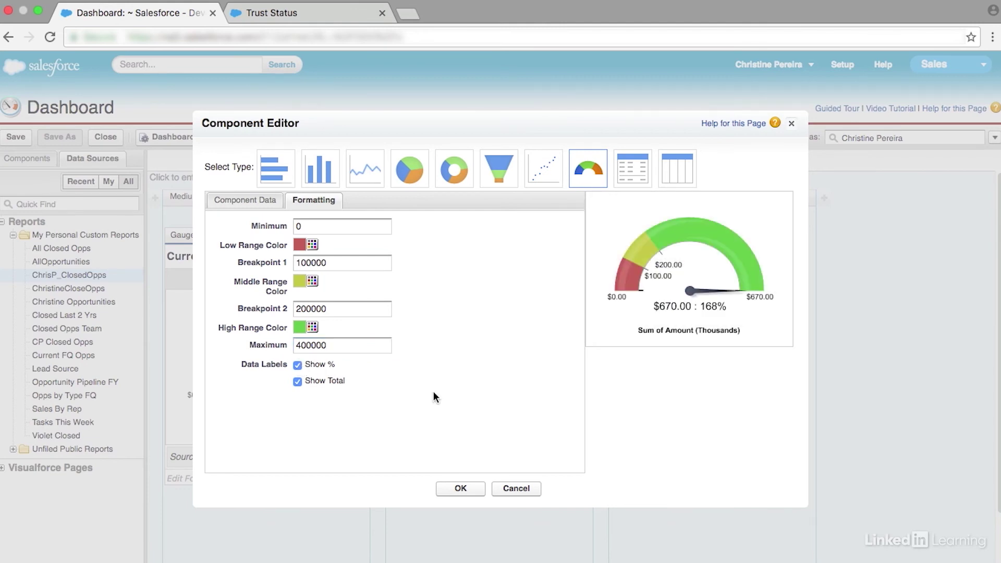
{"action": "left_click", "coordinate": [468, 488]}
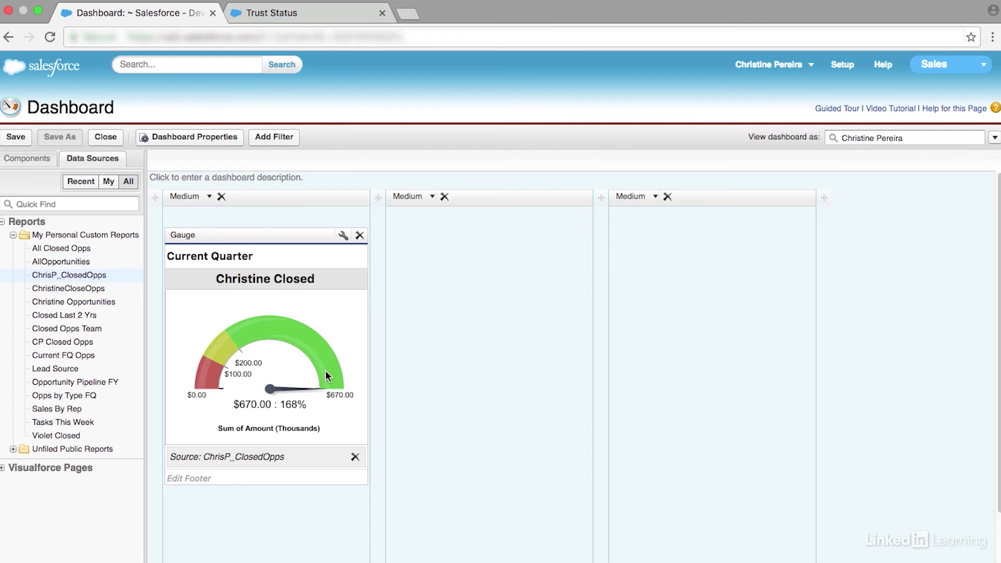
Step: Save the dashboard under the owner's name in My Personal Dashboards
{"action": "left_click", "coordinate": [15, 137]}
{"action": "left_click", "coordinate": [463, 263]}
{"action": "type", "text": "Christine"}
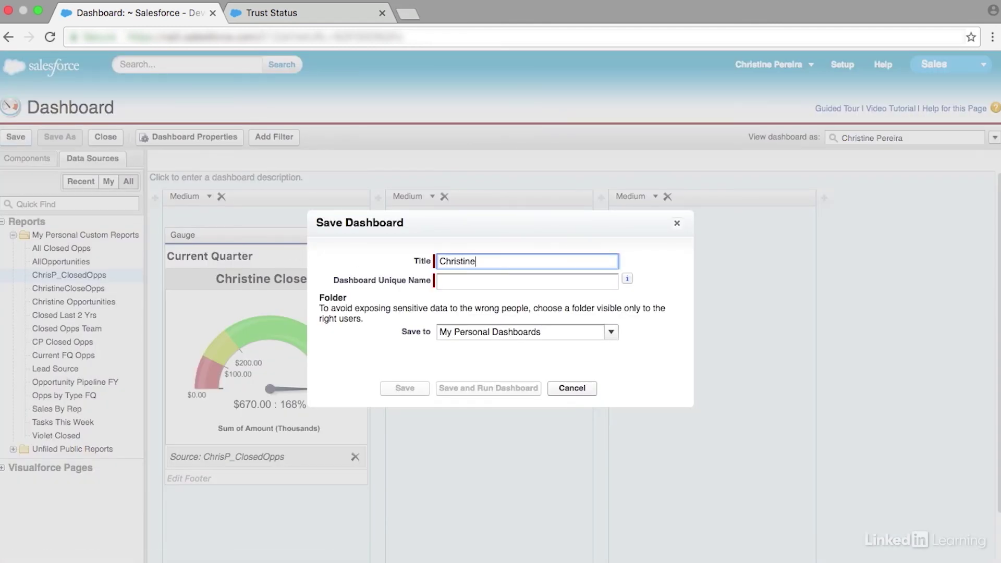
{"action": "type", "text": " Dashboard"}
{"action": "left_click", "coordinate": [499, 284]}
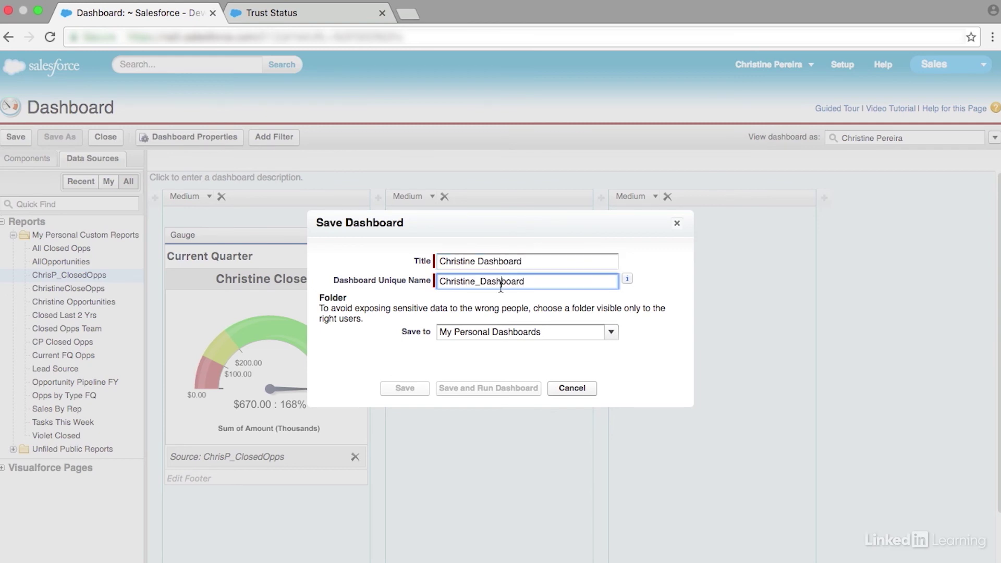
{"action": "left_click", "coordinate": [563, 336]}
{"action": "left_click", "coordinate": [563, 338]}
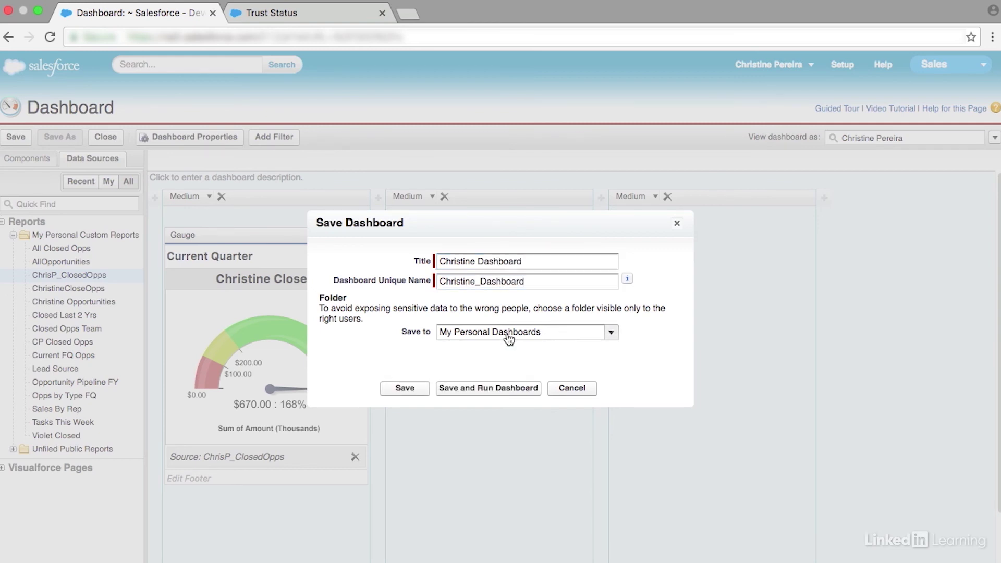
{"action": "left_click", "coordinate": [417, 390]}
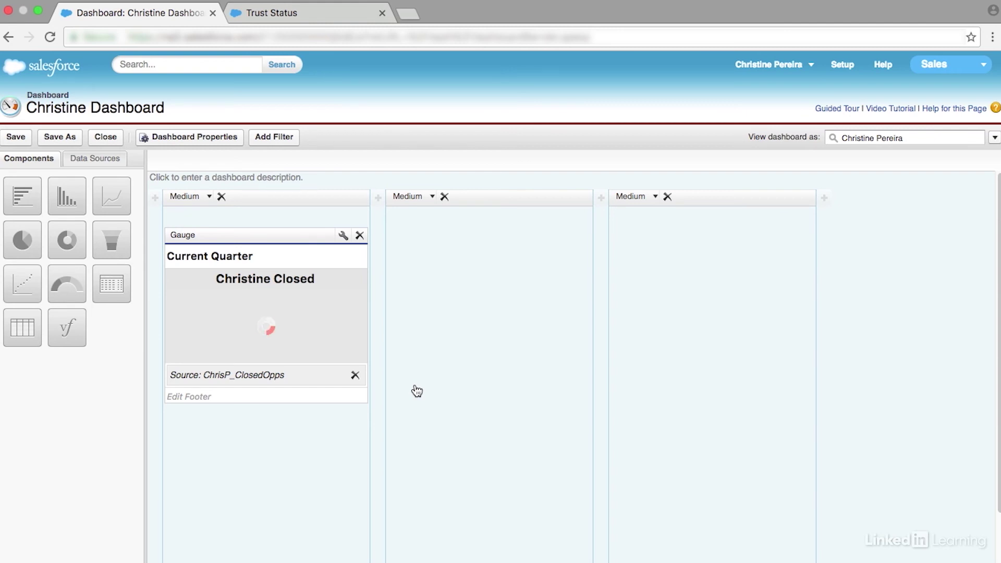